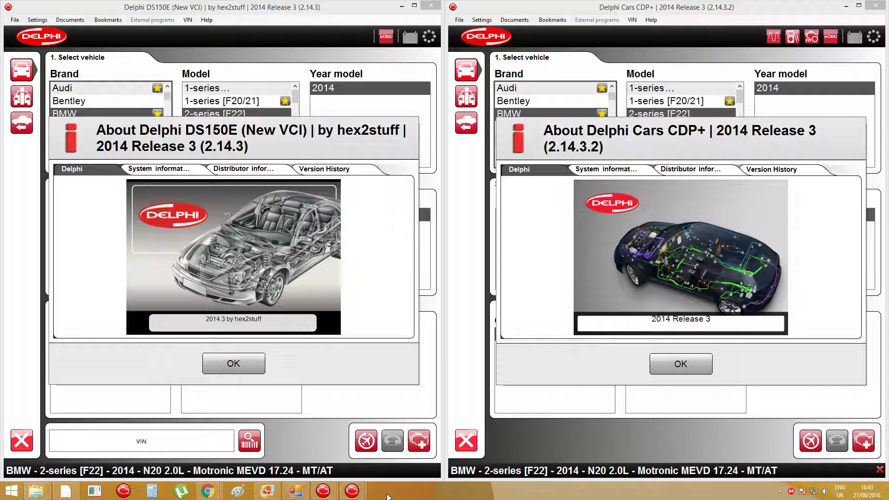
# Close both About dialogs and browse the OBD functions for the 2014 BMW 2-series [F22] in Cars CDP+.
pyautogui.click(246, 370)
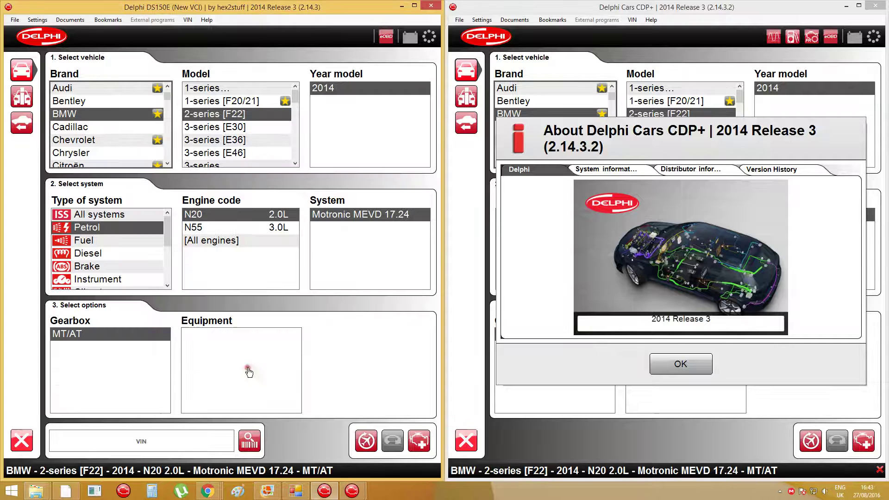
pyautogui.click(677, 368)
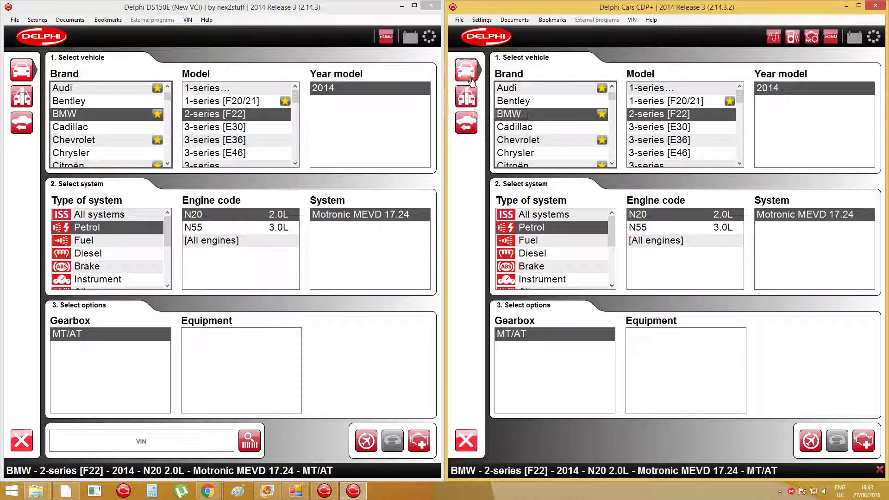
pyautogui.click(466, 95)
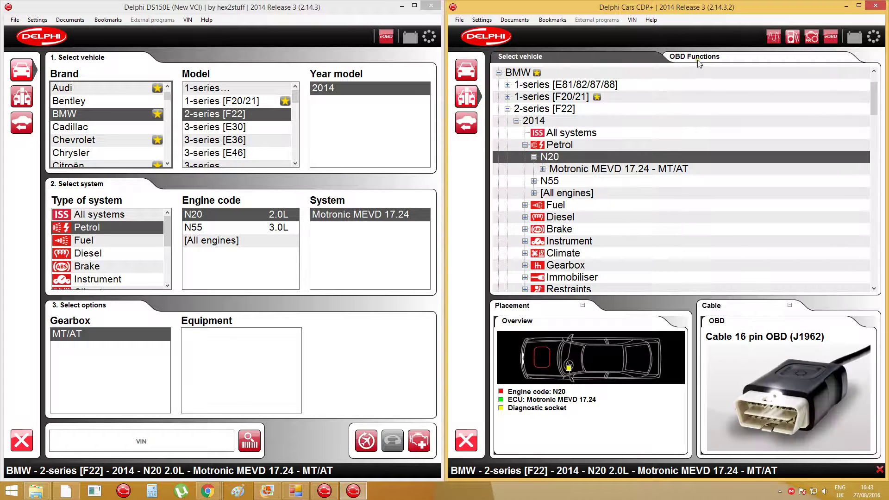
pyautogui.click(700, 60)
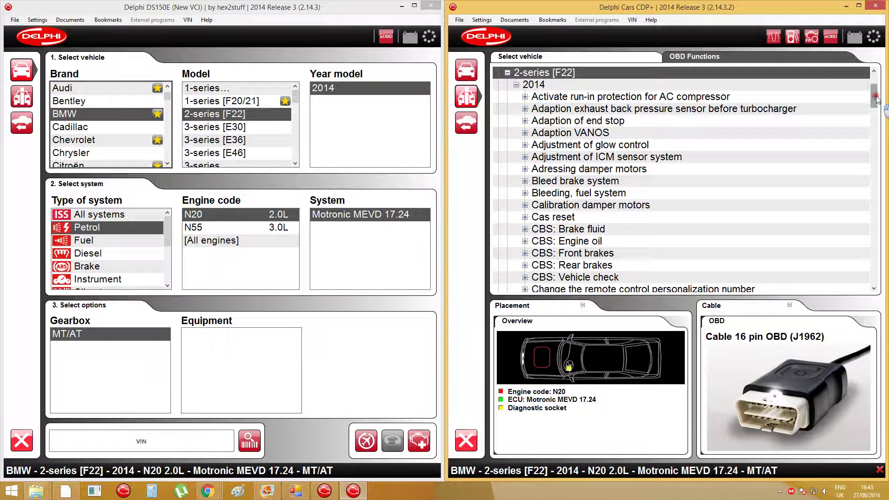
pyautogui.moveTo(876, 99); pyautogui.dragTo(872, 146)
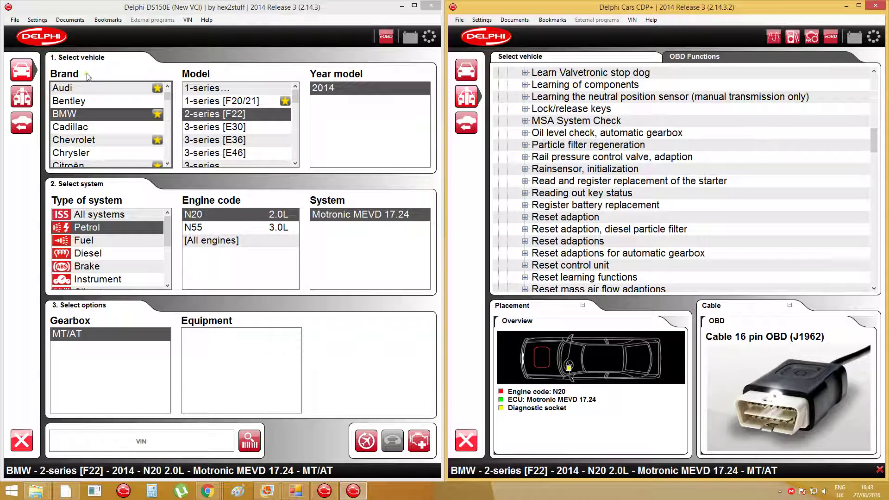
# Show the vehicle tree in both programs and expand Motronic MEVD 17.24 - MT/AT in DS150E down to System variant 1's functions.
pyautogui.click(22, 96)
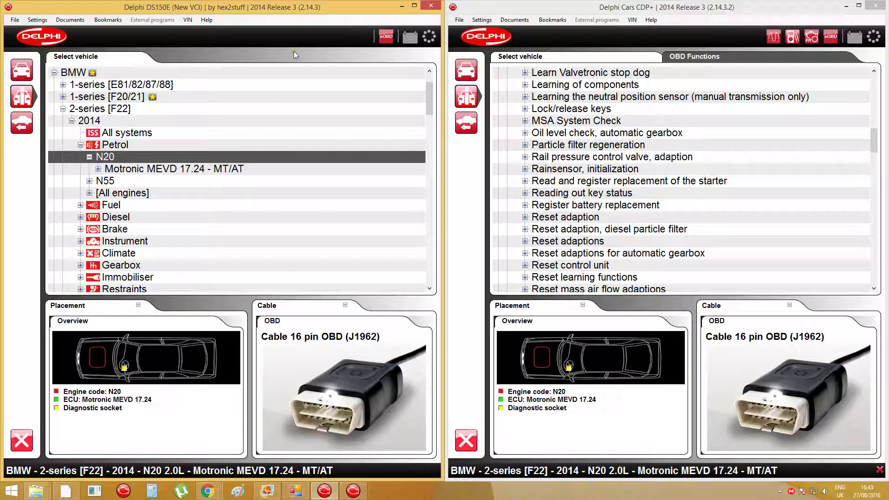
pyautogui.click(597, 64)
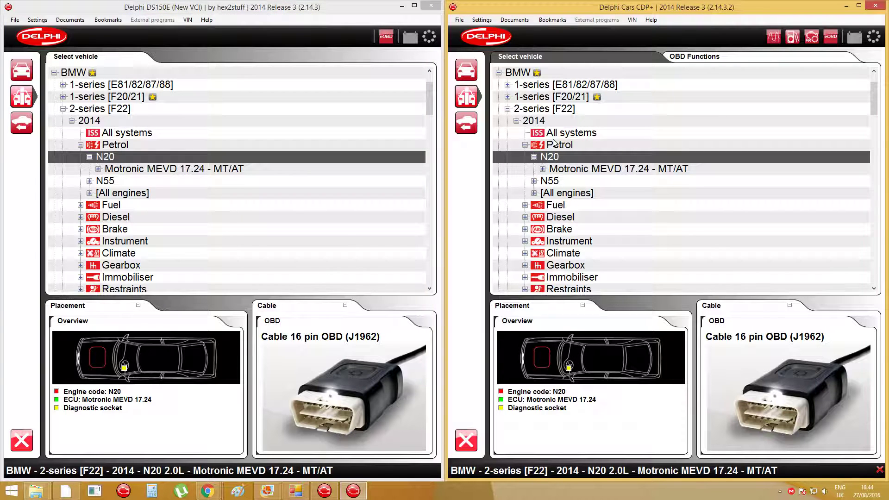
pyautogui.click(98, 169)
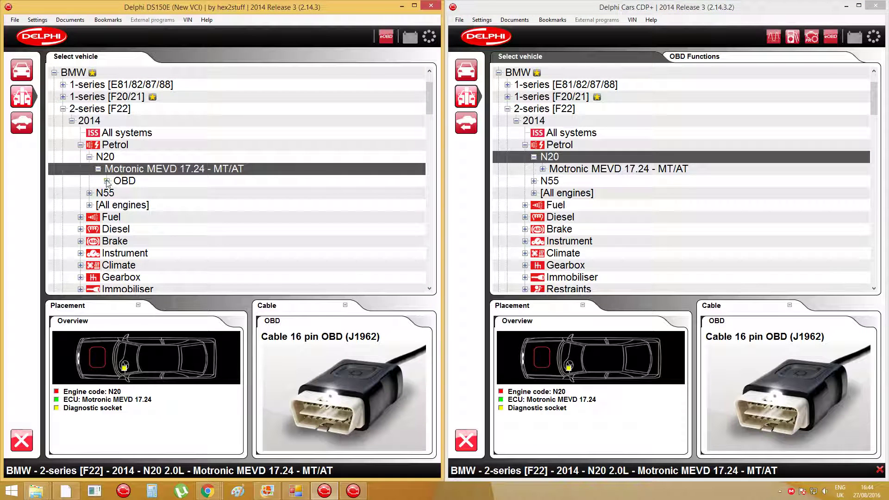
pyautogui.click(108, 180)
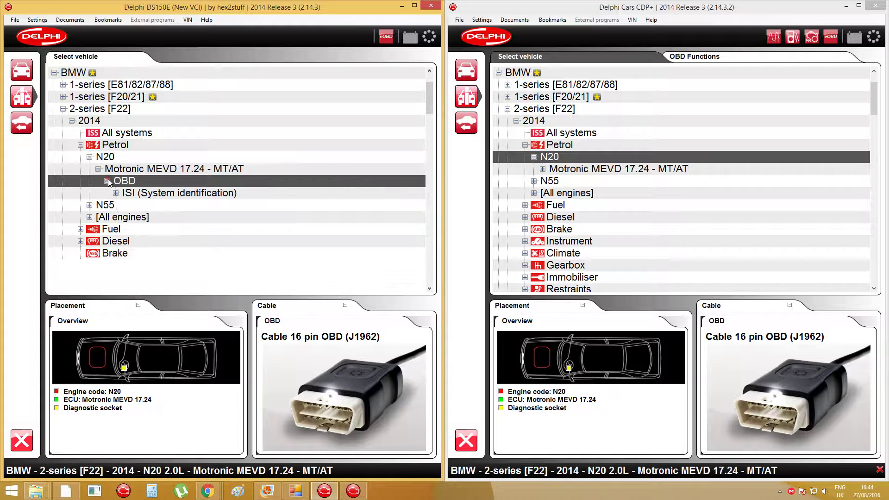
pyautogui.click(116, 193)
pyautogui.click(125, 205)
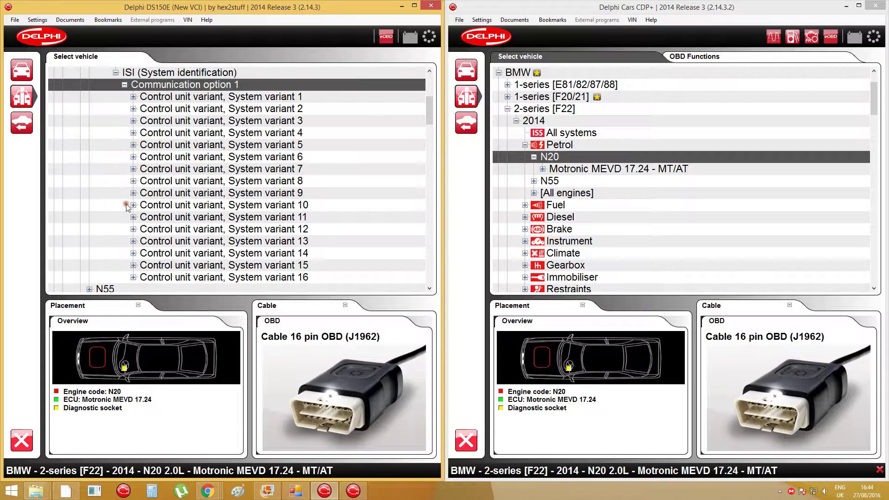
pyautogui.click(134, 96)
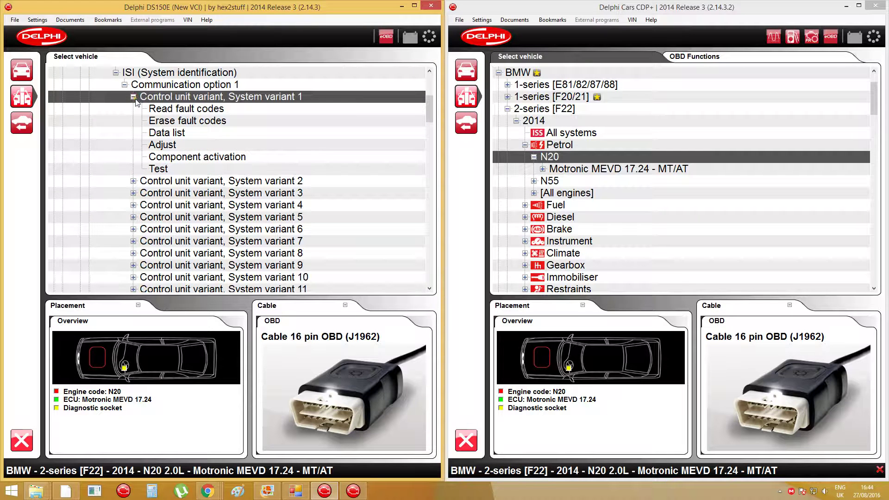
# In Cars CDP+, expand Motronic MEVD 17.24 - MT/AT through Communication option 1 to the functions of System variant 1.
pyautogui.click(543, 169)
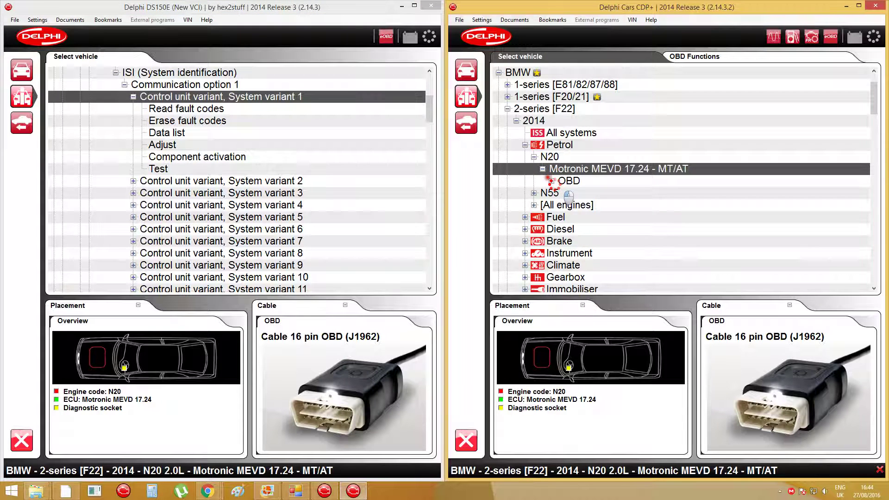
pyautogui.click(554, 182)
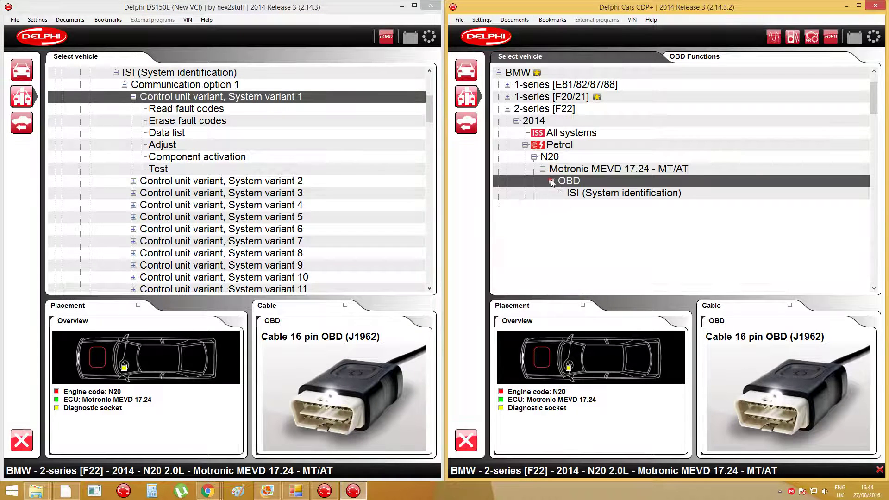
pyautogui.click(559, 194)
pyautogui.click(569, 204)
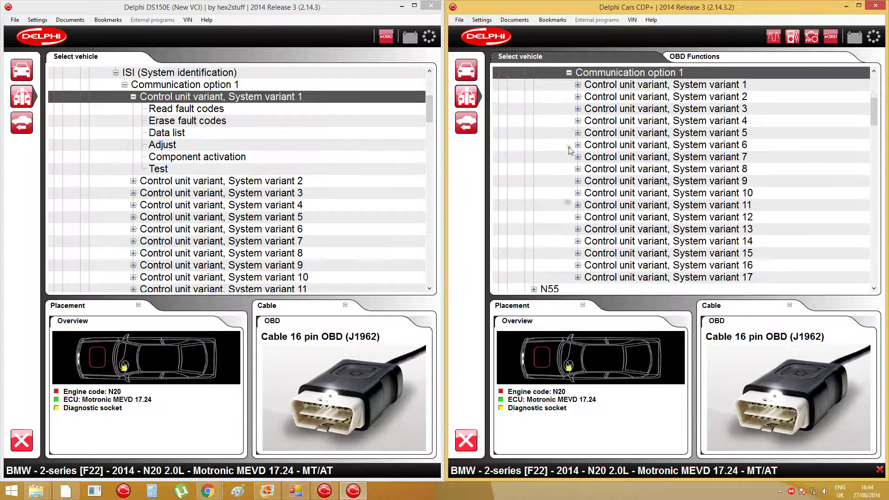
pyautogui.click(571, 84)
pyautogui.click(578, 85)
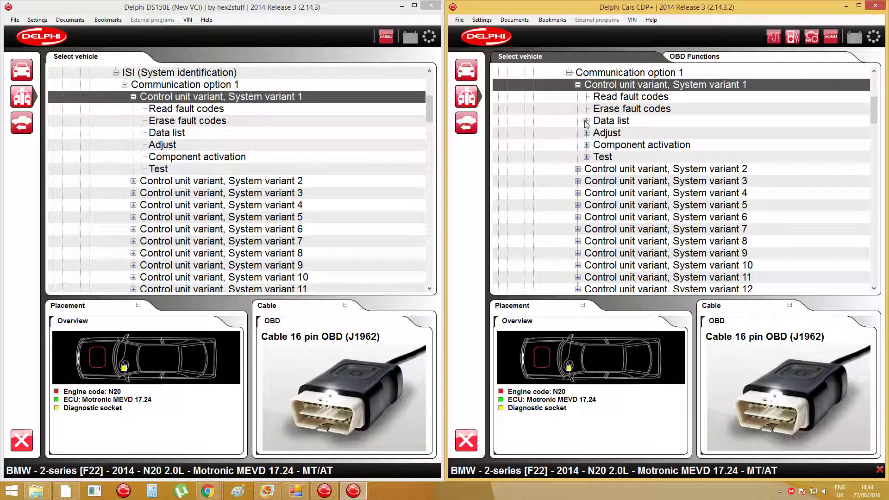
# Examine the Data list entries of System variant 1 in Cars CDP+ against DS150E, and collapse the list.
pyautogui.scroll(4, 587, 121)
pyautogui.scroll(-2, 594, 165)
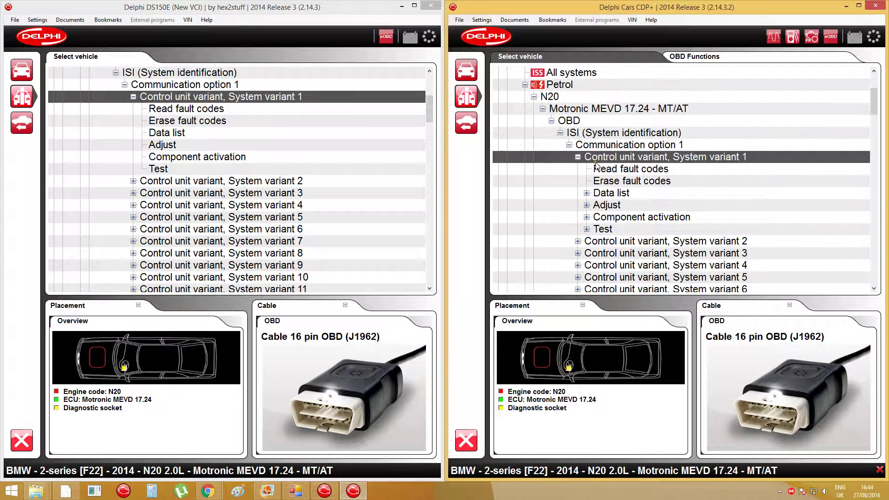
pyautogui.click(589, 194)
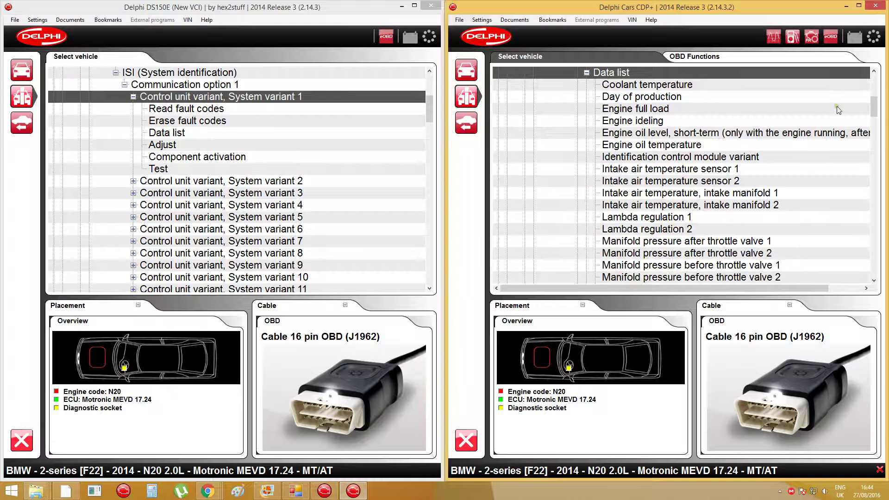
pyautogui.moveTo(874, 108)
pyautogui.mouseDown()
pyautogui.moveTo(874, 138)
pyautogui.moveTo(873, 98)
pyautogui.mouseUp()
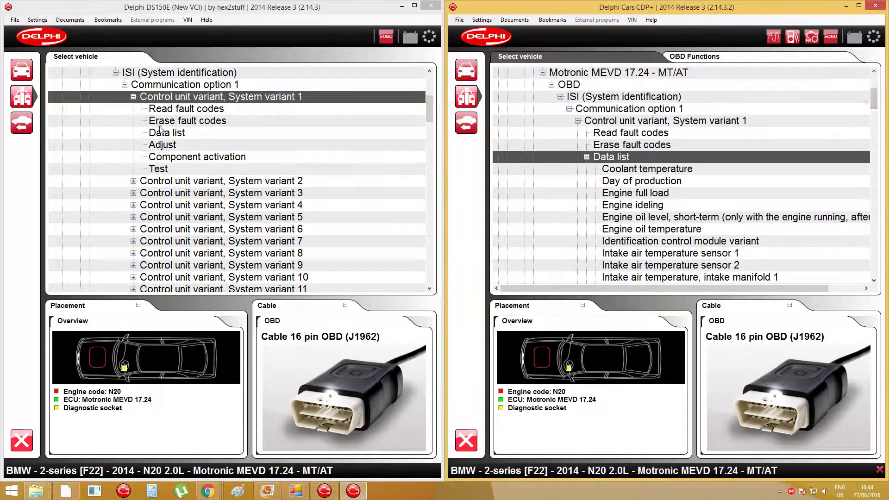
pyautogui.click(188, 27)
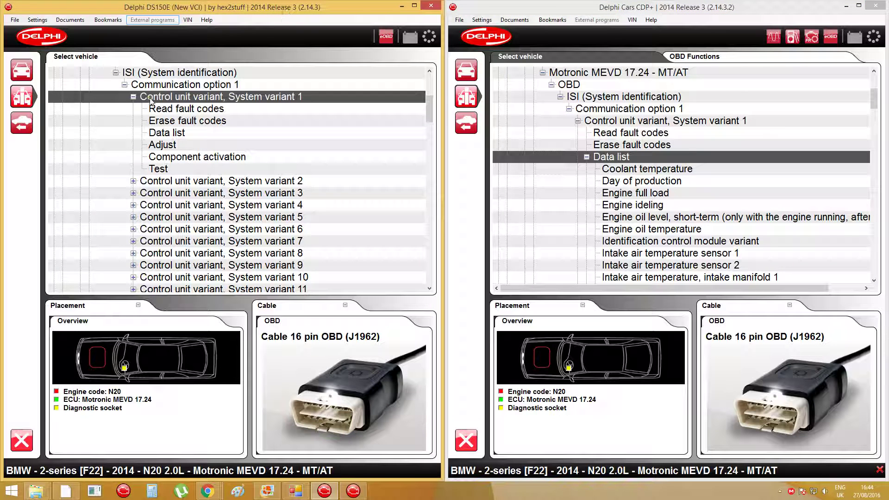
pyautogui.click(586, 157)
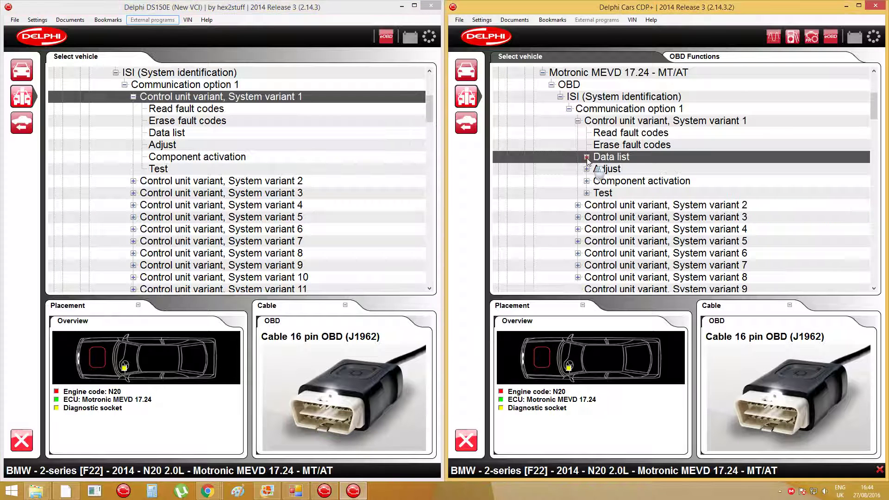
# Expand the Adjust functions of System variant 1 in Cars CDP+ and compare them with Adjust in DS150E.
pyautogui.click(587, 169)
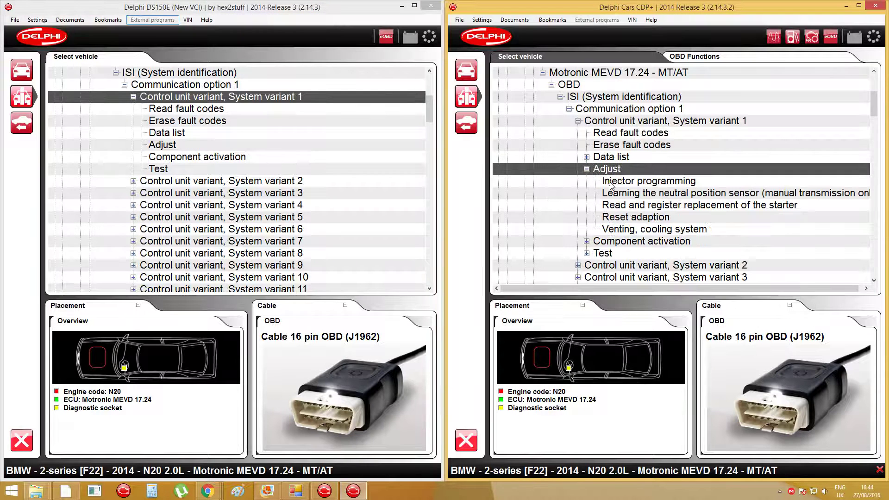
pyautogui.click(147, 145)
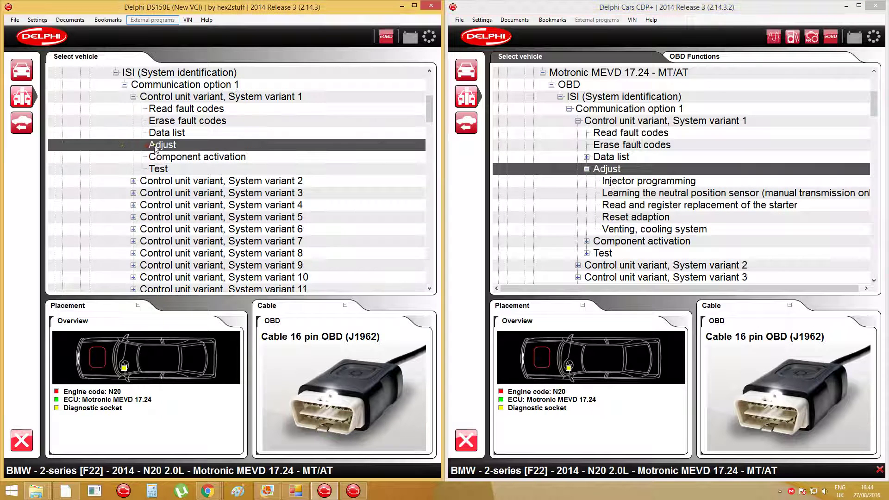
pyautogui.click(614, 183)
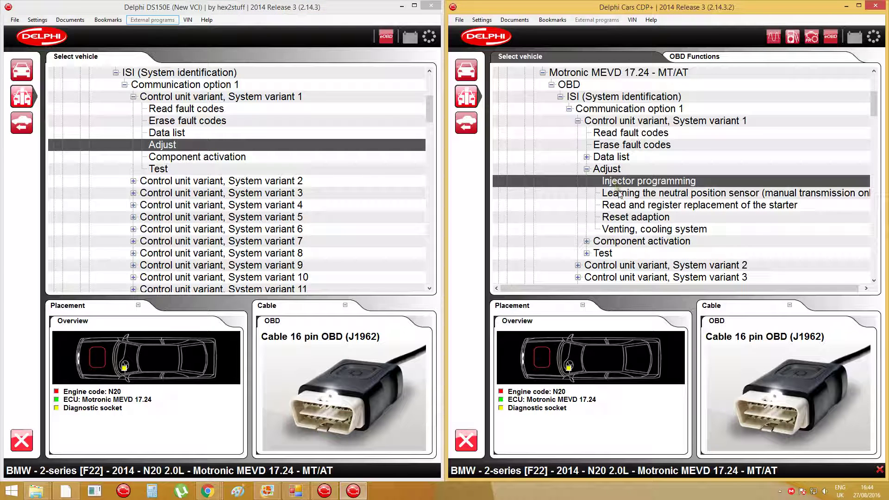
# Expand Component activation in Cars CDP+ and compare it with the System variant 1 functions in DS150E.
pyautogui.click(586, 241)
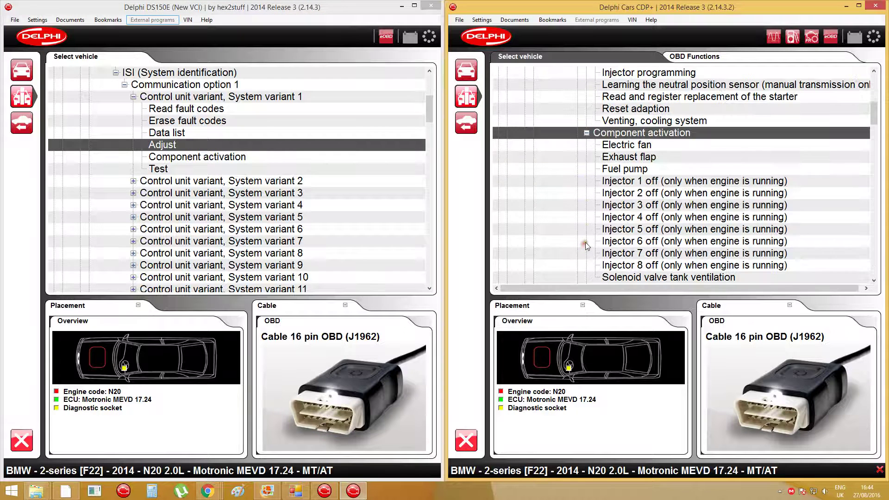
pyautogui.click(133, 97)
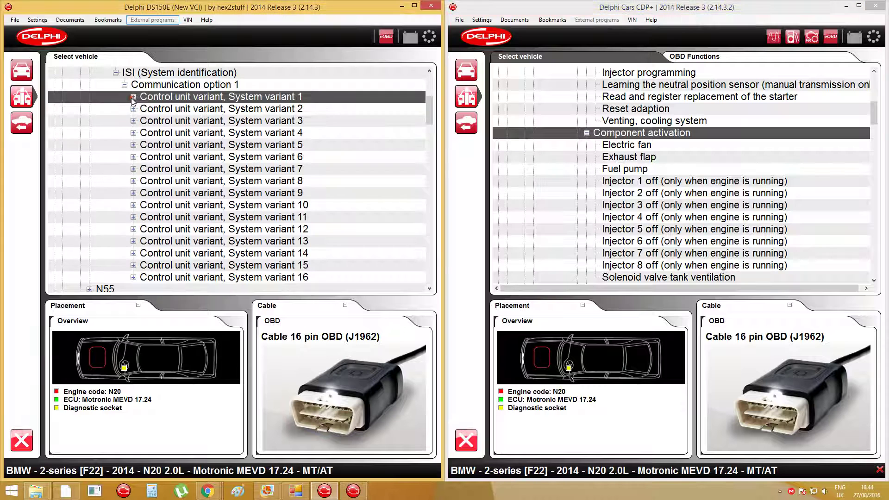
pyautogui.click(133, 97)
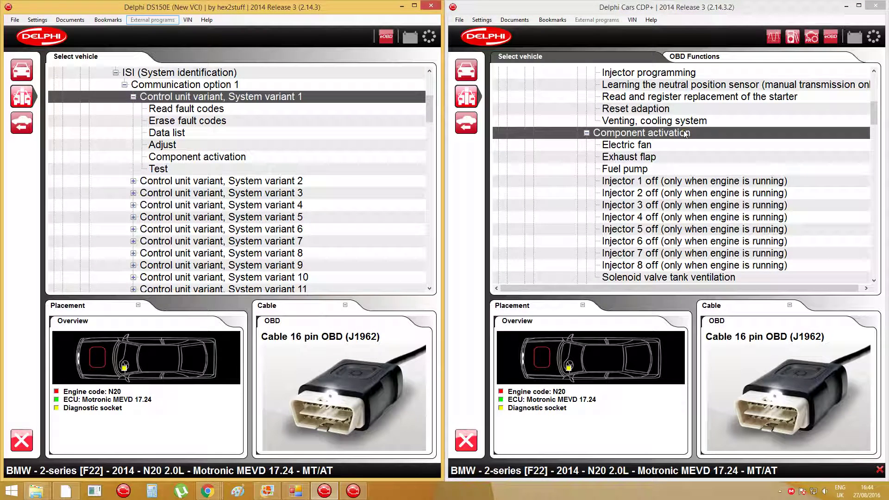
pyautogui.scroll(-3, 696, 165)
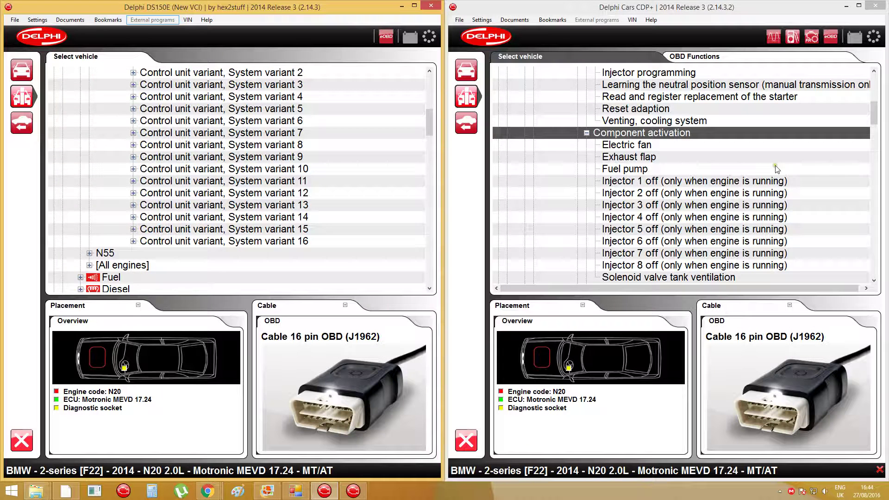
# In Cars CDP+, collapse BMW and expand Audi A1, model year 2014 (VIN 10 = E), to its Petrol engine codes.
pyautogui.moveTo(878, 116); pyautogui.dragTo(874, 93)
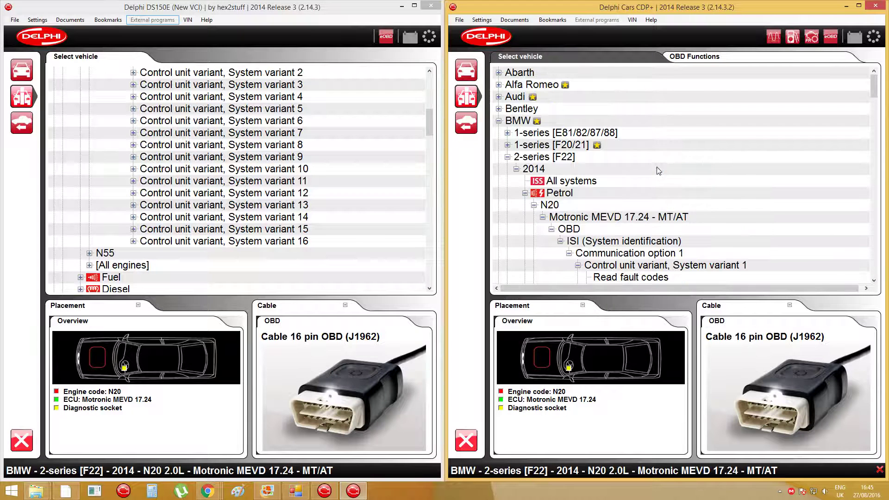
pyautogui.click(498, 121)
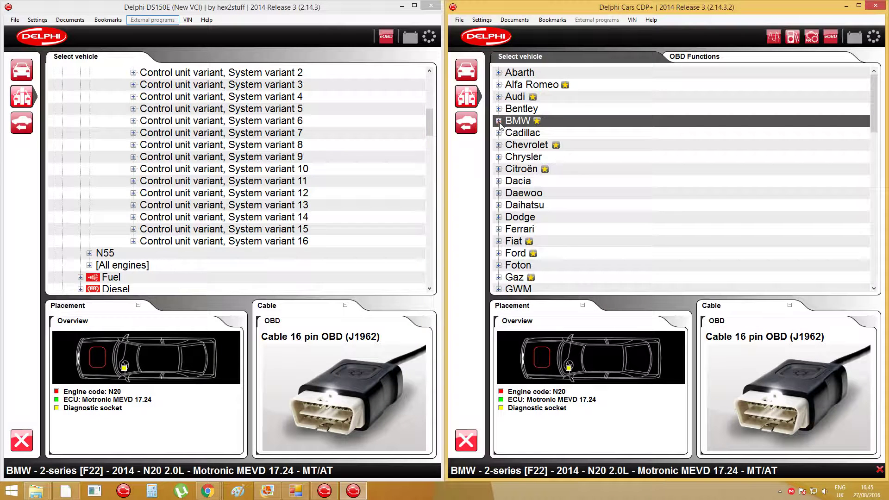
pyautogui.click(498, 97)
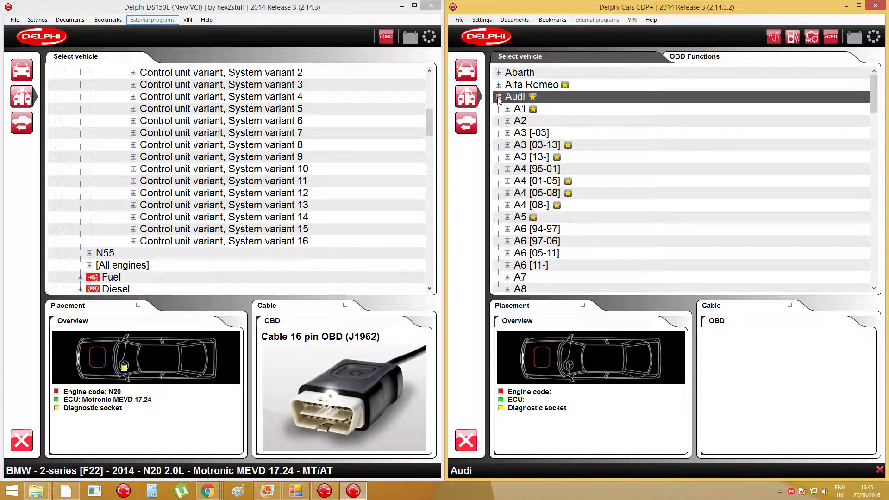
pyautogui.click(507, 109)
pyautogui.click(516, 121)
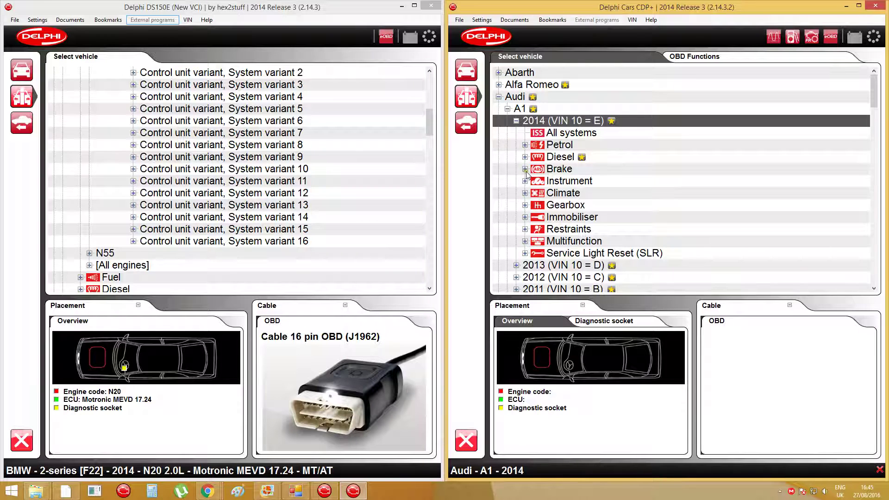
pyautogui.click(525, 145)
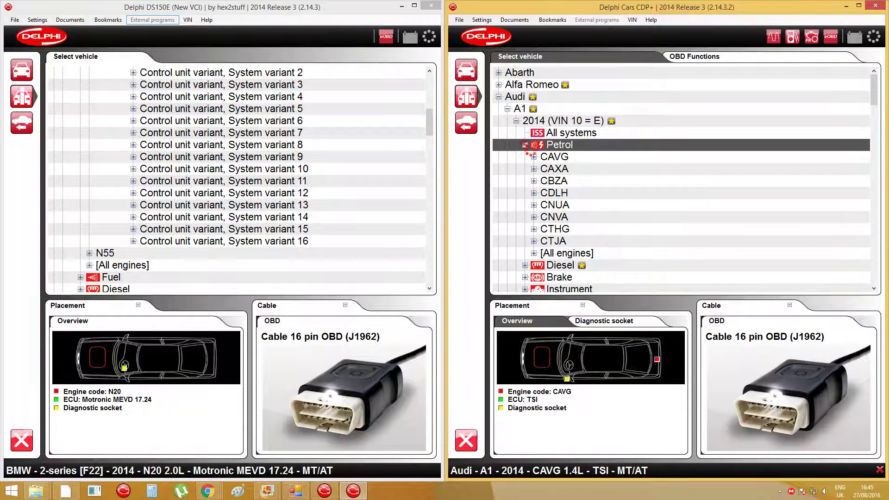
# In Cars CDP+, expand engine CAVG through TSI - MT/AT, OBD and ISI to the functions of System variant 1.
pyautogui.click(533, 157)
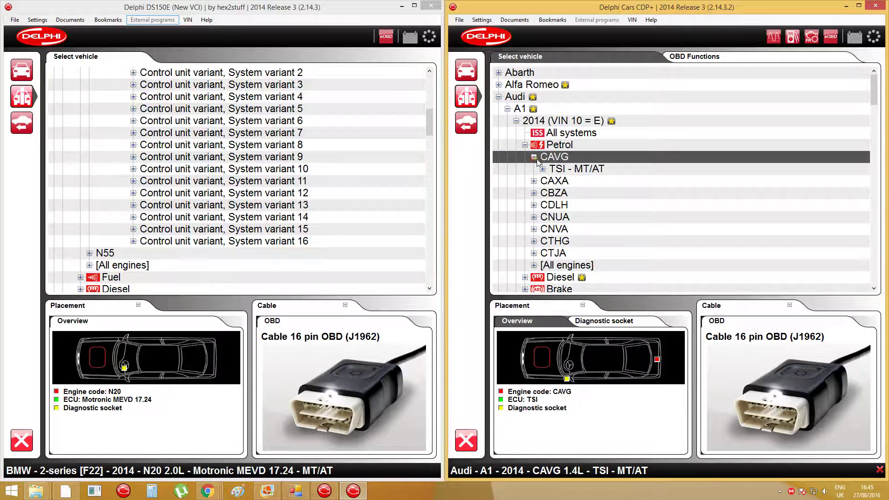
pyautogui.click(542, 169)
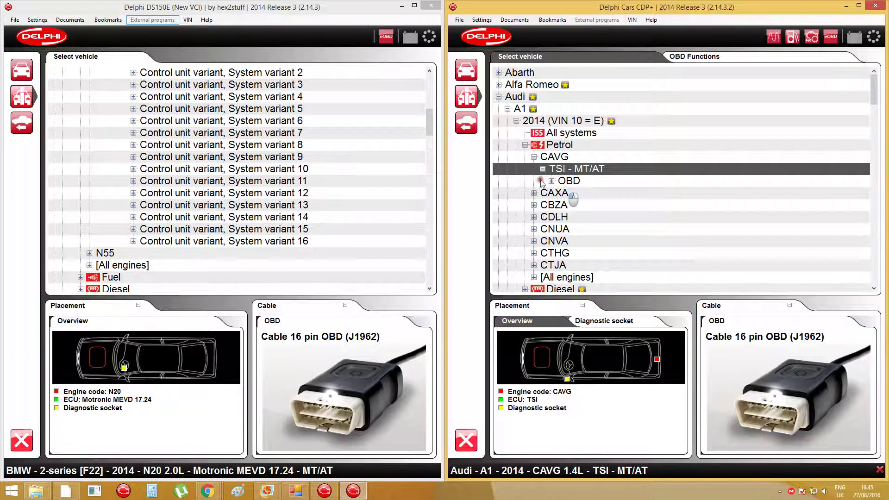
pyautogui.click(167, 171)
pyautogui.click(540, 185)
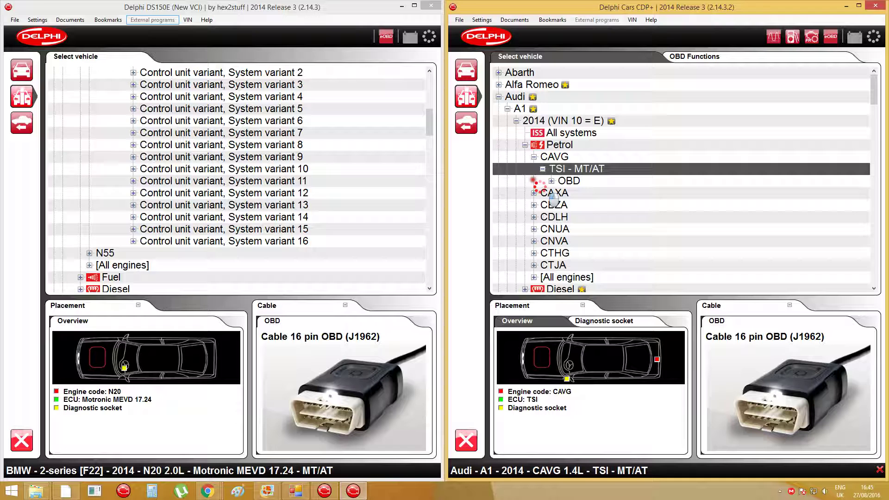
pyautogui.click(551, 180)
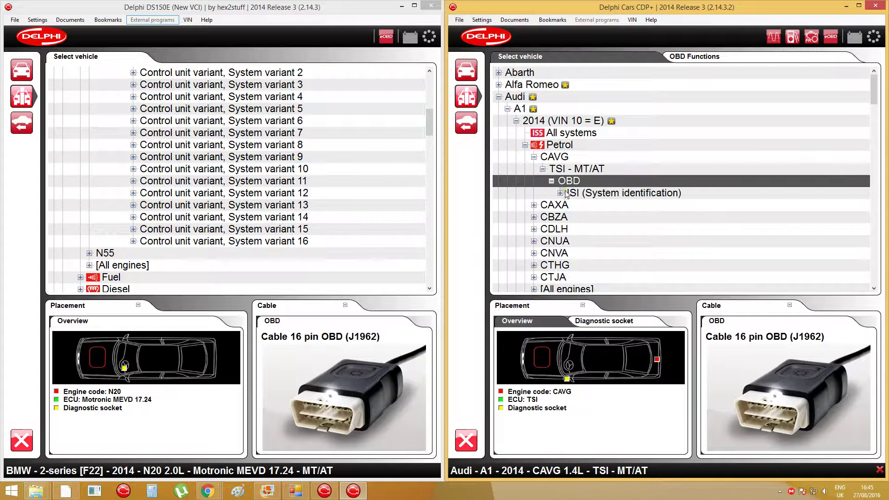
pyautogui.click(560, 193)
pyautogui.click(569, 205)
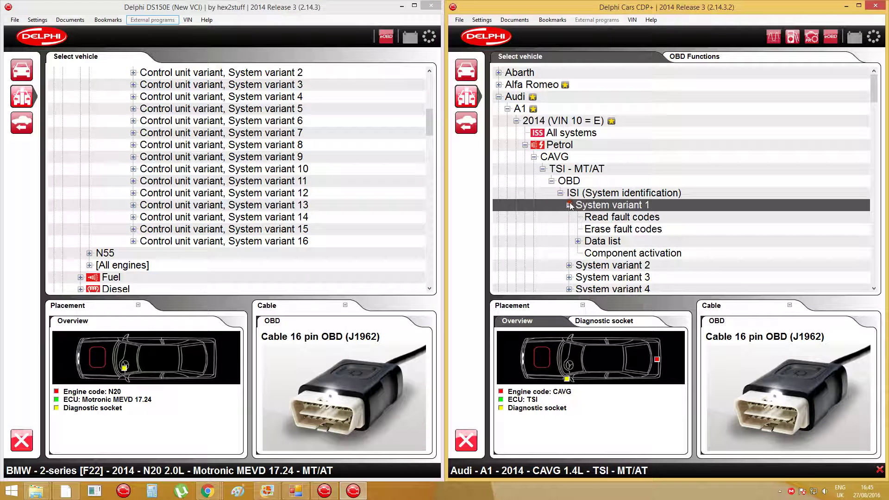
# Examine the Data list entries of the CAVG System variant 1 in Cars CDP+, and collapse the list and the variant.
pyautogui.click(576, 242)
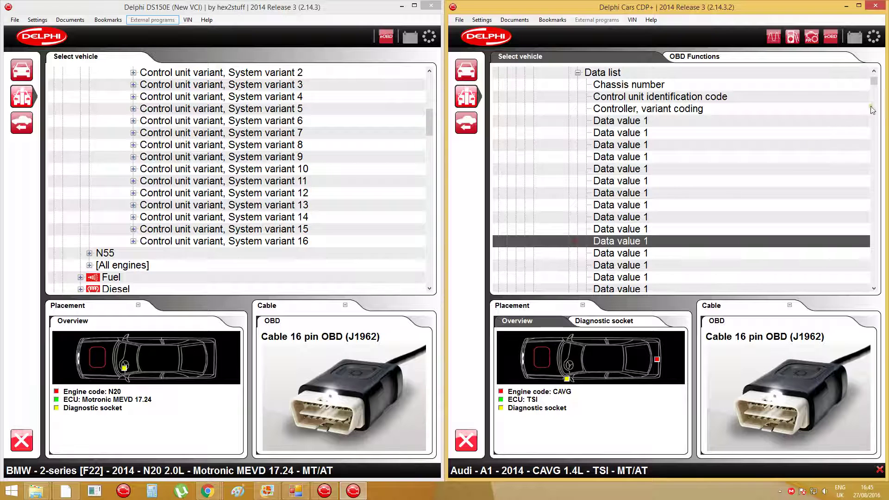
pyautogui.moveTo(876, 84)
pyautogui.mouseDown()
pyautogui.moveTo(874, 260)
pyautogui.moveTo(872, 81)
pyautogui.mouseUp()
pyautogui.scroll(2, 588, 162)
pyautogui.click(577, 168)
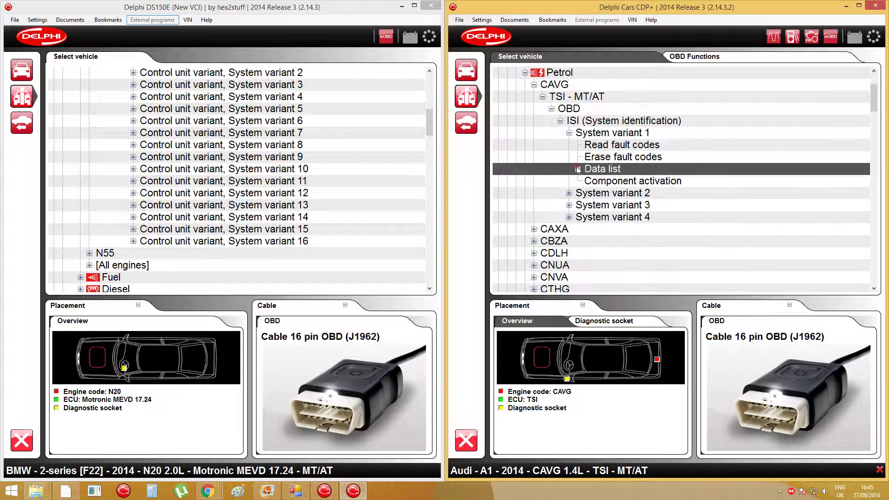
pyautogui.click(569, 132)
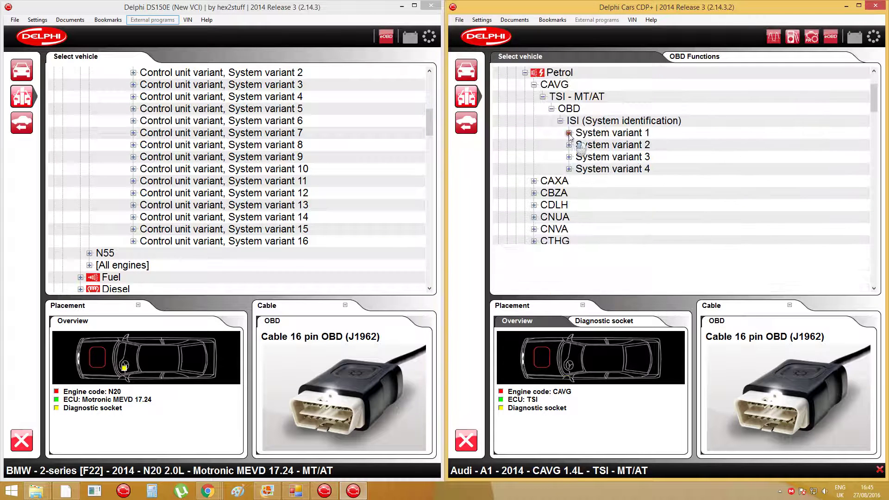
# In Cars CDP+, collapse Petrol and expand the Audi A1's Multifunction branch through Central electronics and Diagnose to the OBD functions.
pyautogui.click(525, 73)
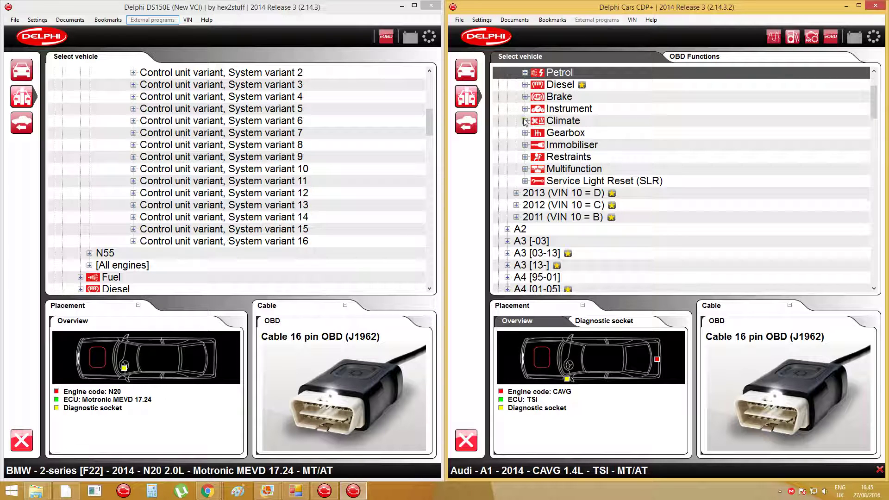
pyautogui.click(525, 169)
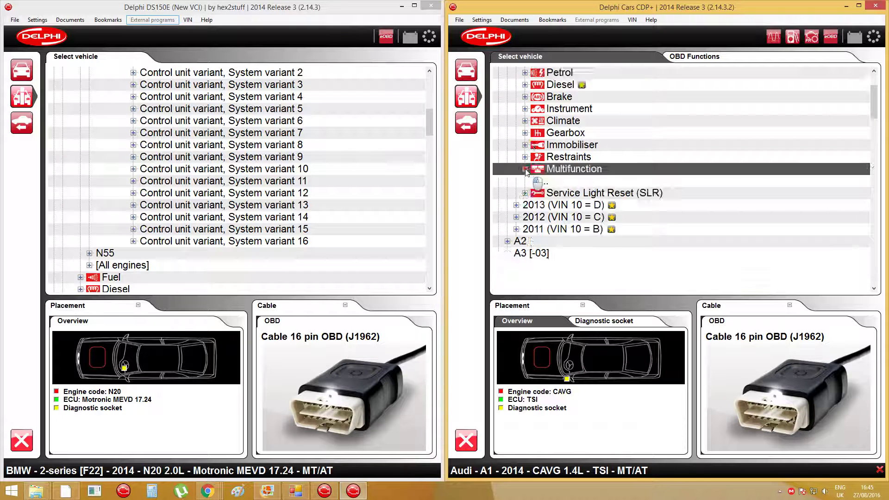
pyautogui.scroll(-1, 577, 185)
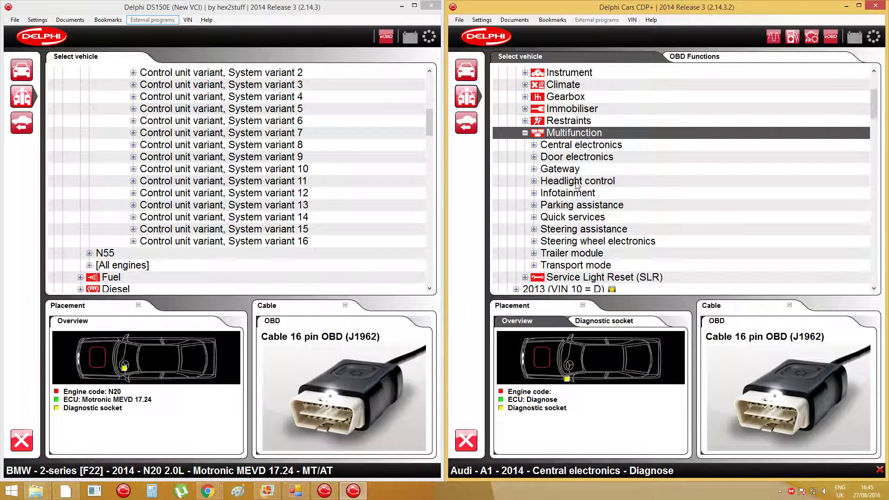
pyautogui.click(534, 144)
pyautogui.click(542, 157)
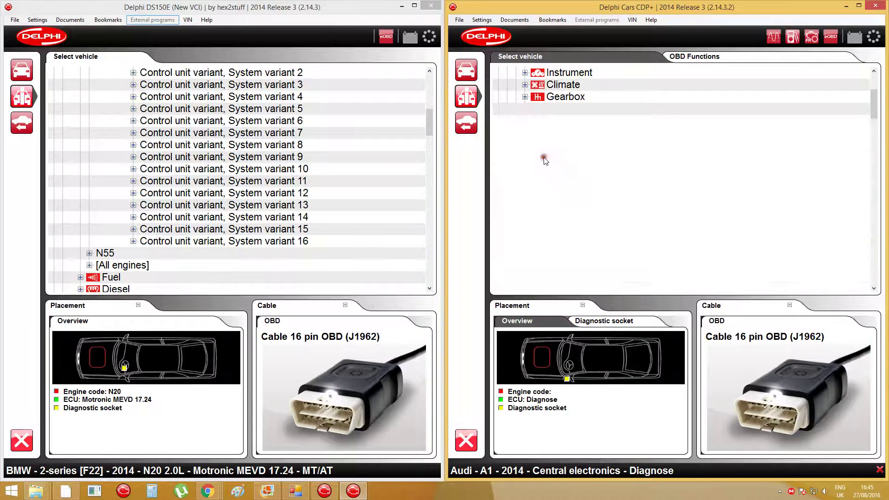
pyautogui.click(551, 169)
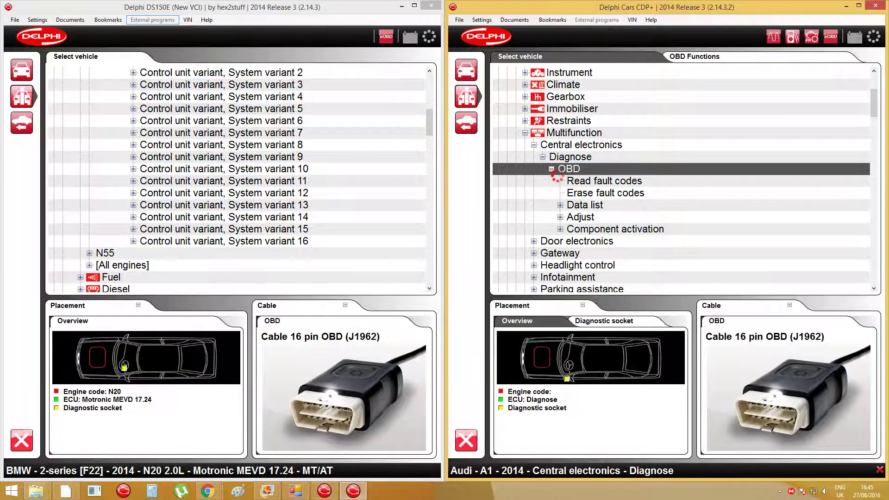
# Expand the Central electronics Data list in Cars CDP+ and look through its data list groups.
pyautogui.click(561, 204)
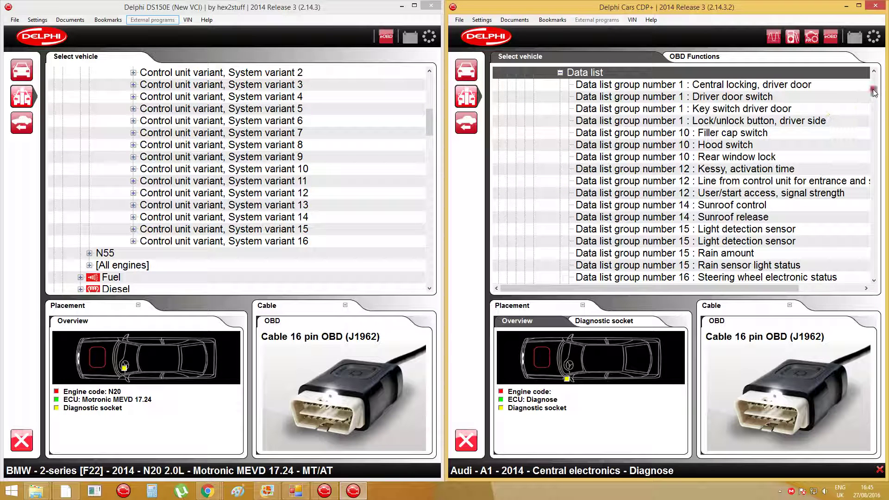
pyautogui.scroll(2, 873, 92)
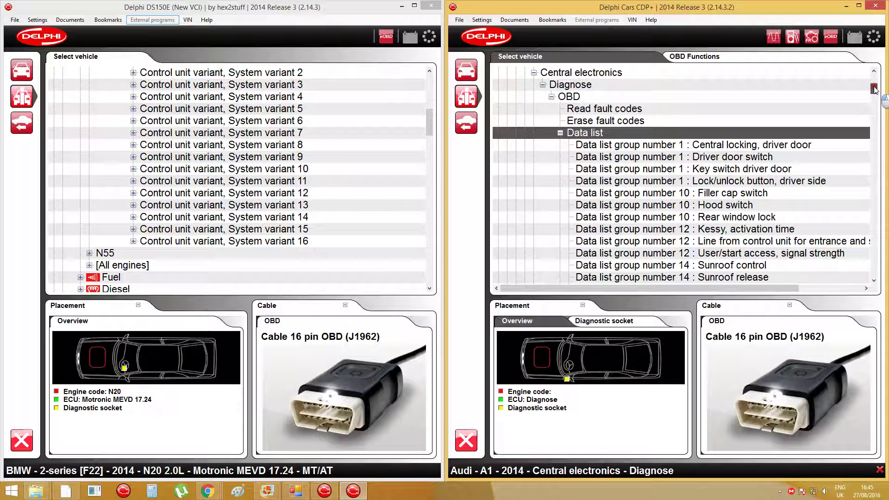
pyautogui.moveTo(873, 90); pyautogui.dragTo(874, 110)
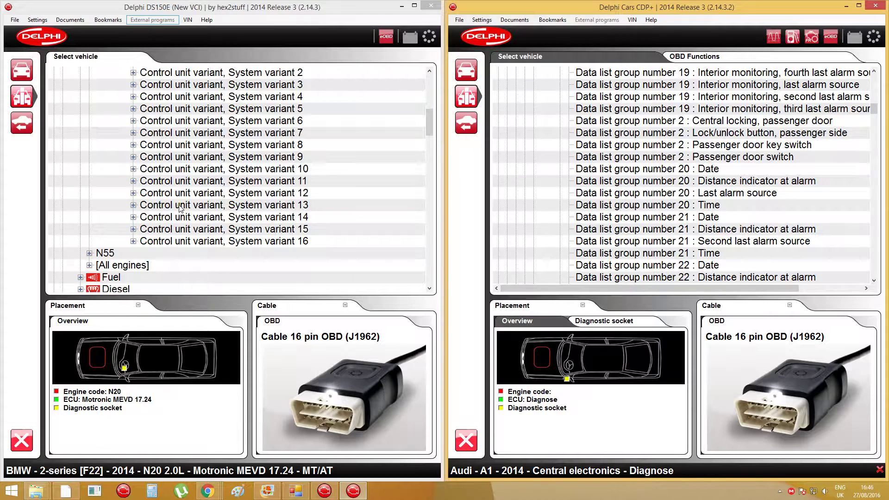
pyautogui.scroll(4, 183, 213)
# In DS150E, collapse System variant 1, the Petrol branch and the BMW make.
pyautogui.moveTo(429, 130); pyautogui.dragTo(429, 104)
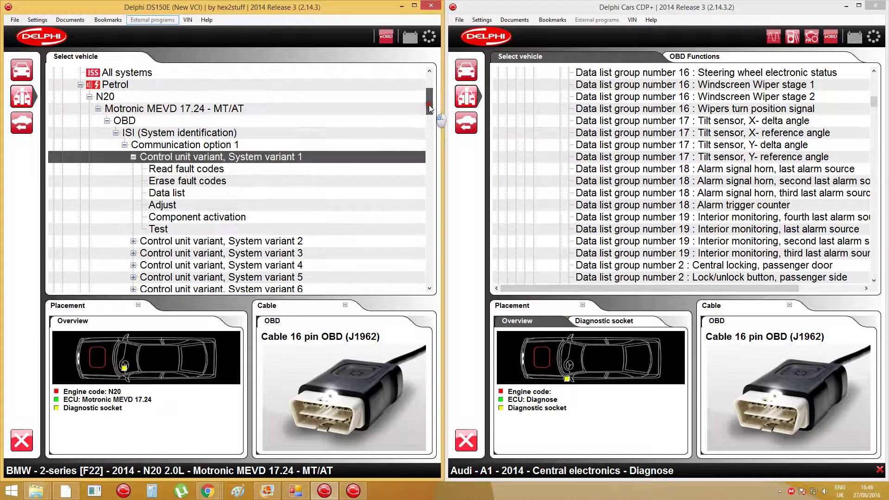
pyautogui.click(133, 158)
pyautogui.click(80, 84)
pyautogui.scroll(3, 82, 93)
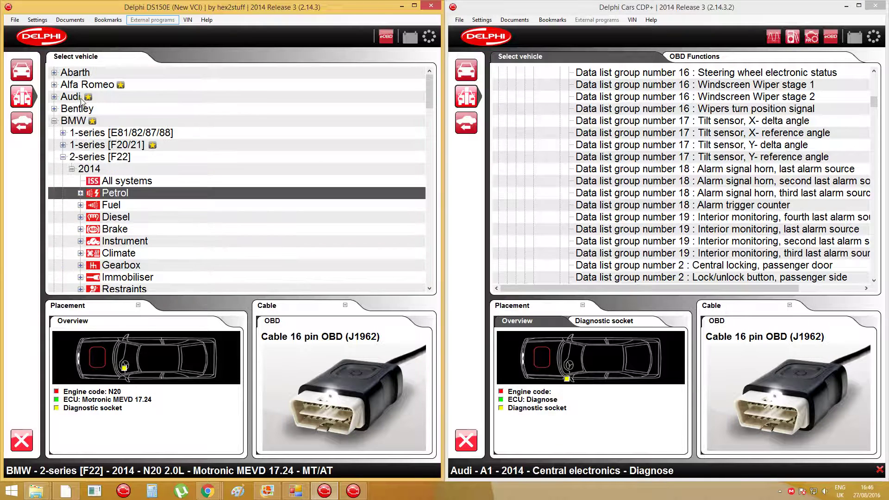
pyautogui.click(53, 121)
# In DS150E, expand Audi A1 2014 Multifunction through Central electronics and Diagnose to the OBD functions.
pyautogui.click(54, 96)
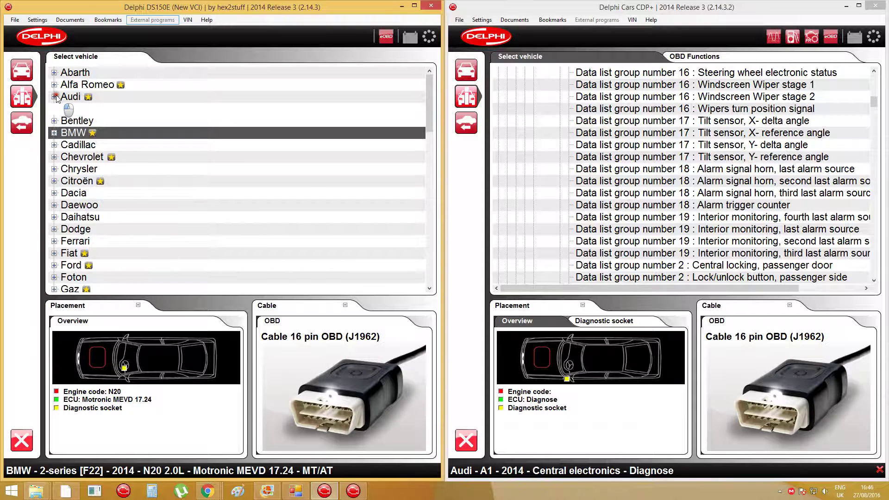
pyautogui.click(63, 109)
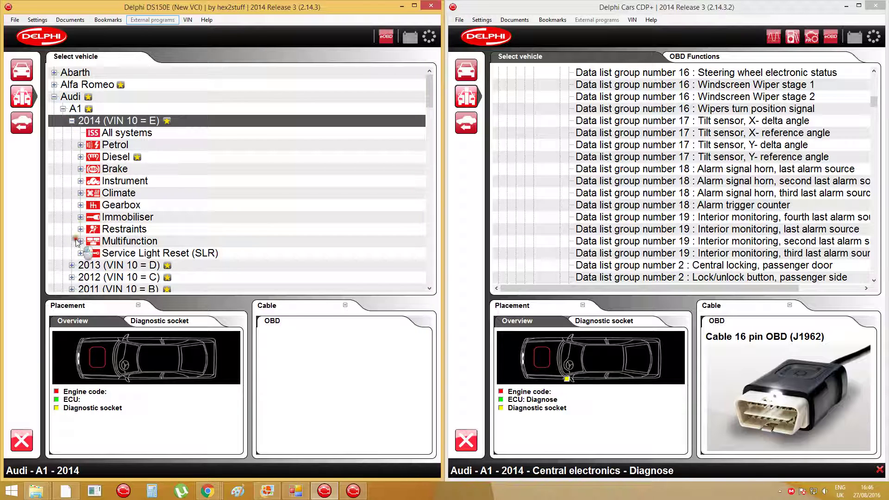
pyautogui.click(80, 240)
pyautogui.scroll(-4, 140, 238)
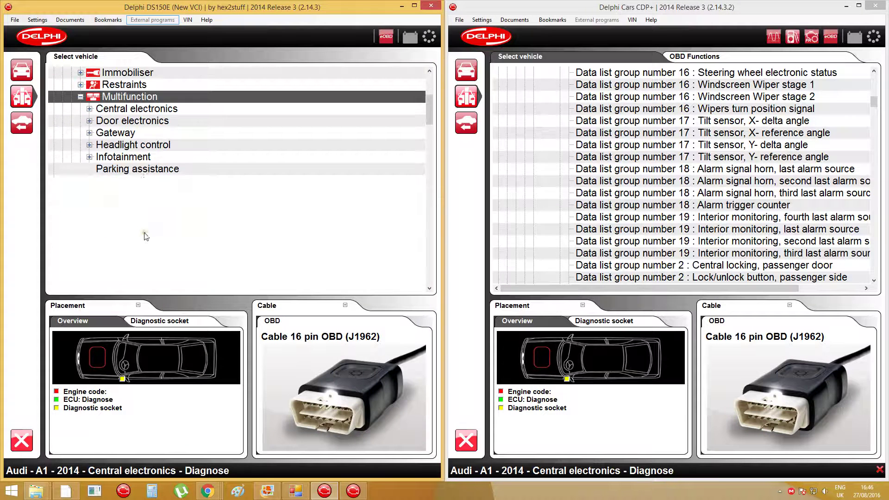
pyautogui.click(103, 111)
pyautogui.click(99, 121)
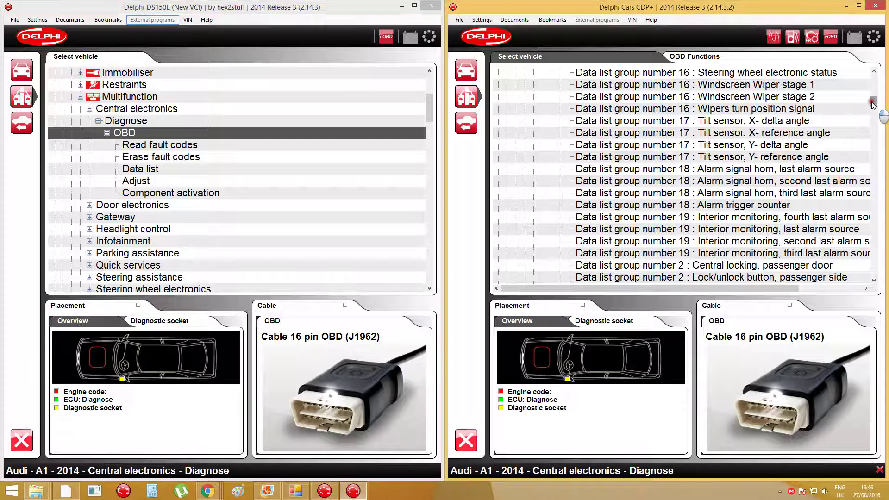
# Compare the Central electronics Data list groups in Cars CDP+ with the Data list entry in DS150E.
pyautogui.moveTo(873, 101); pyautogui.dragTo(874, 92)
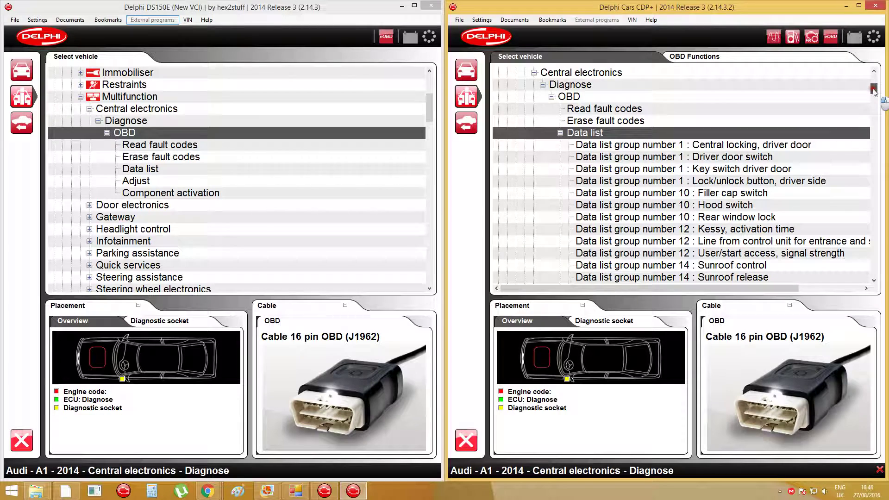
pyautogui.moveTo(874, 91); pyautogui.dragTo(870, 178)
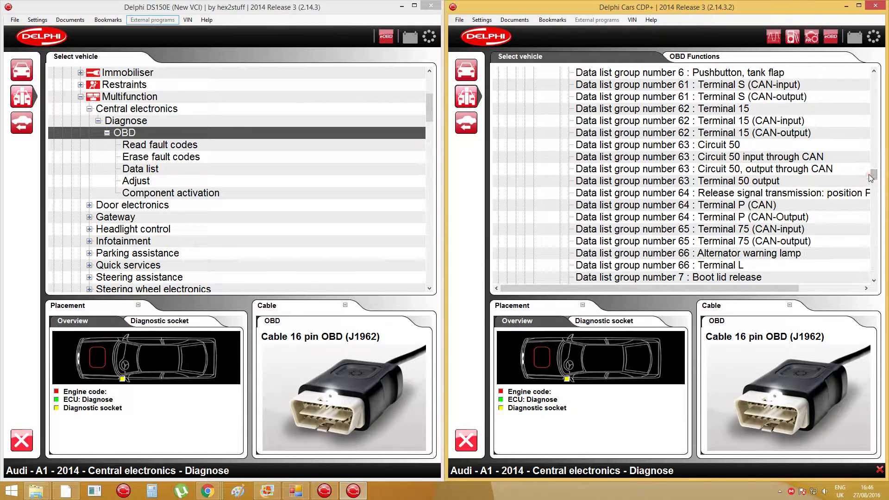